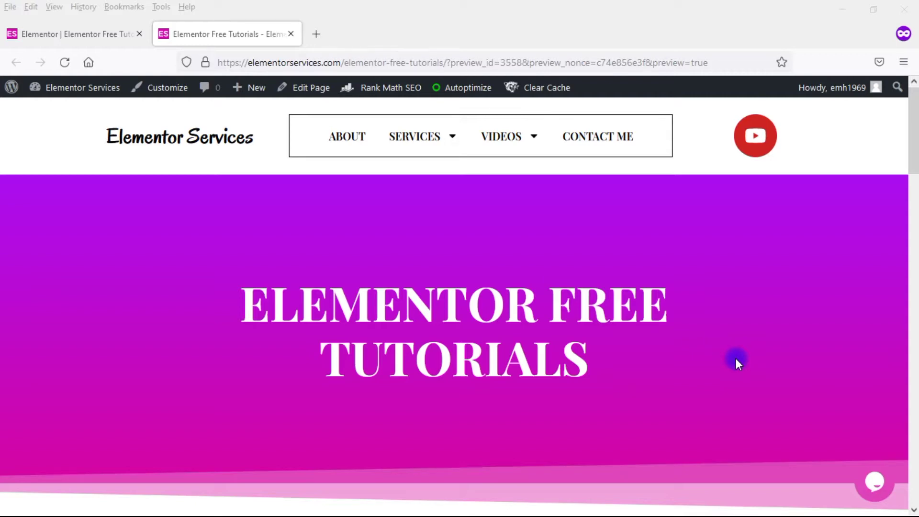
Scroll through the existing video grid in the site preview, then close the preview tab.
drag(913, 169, 915, 248)
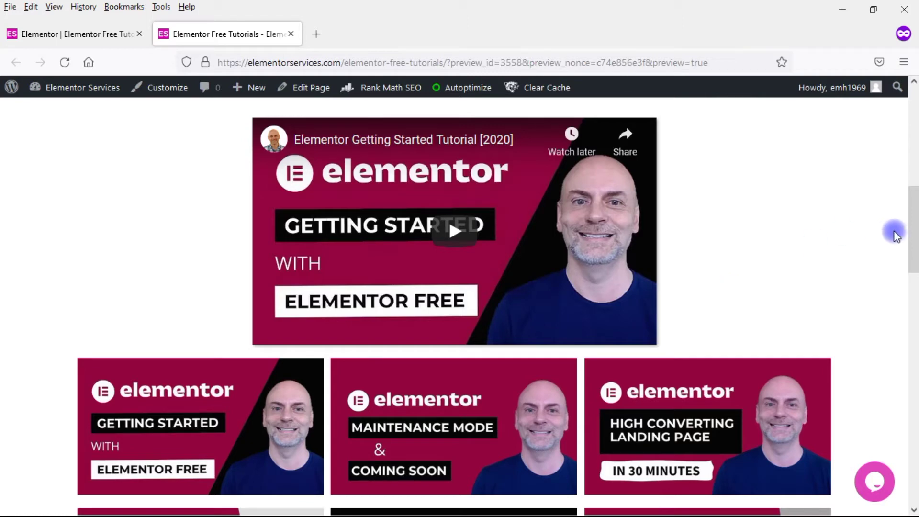
drag(915, 233, 914, 172)
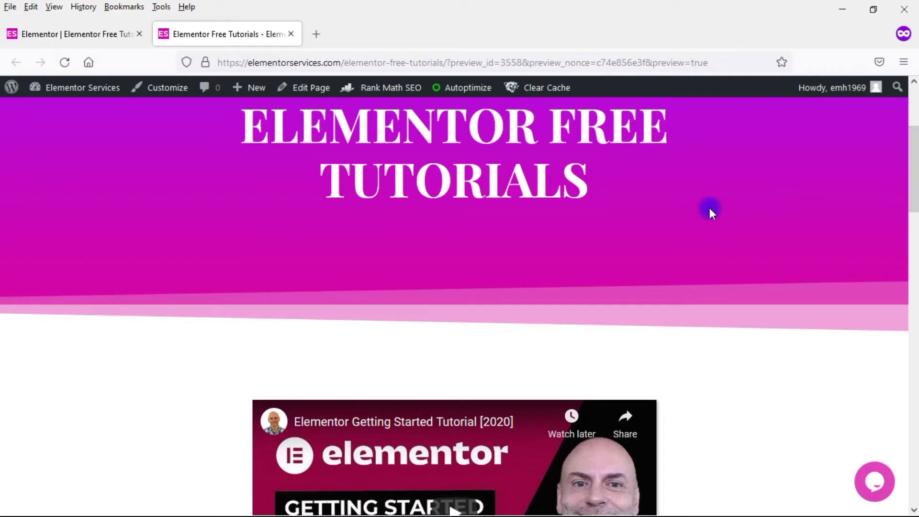
drag(913, 177, 899, 269)
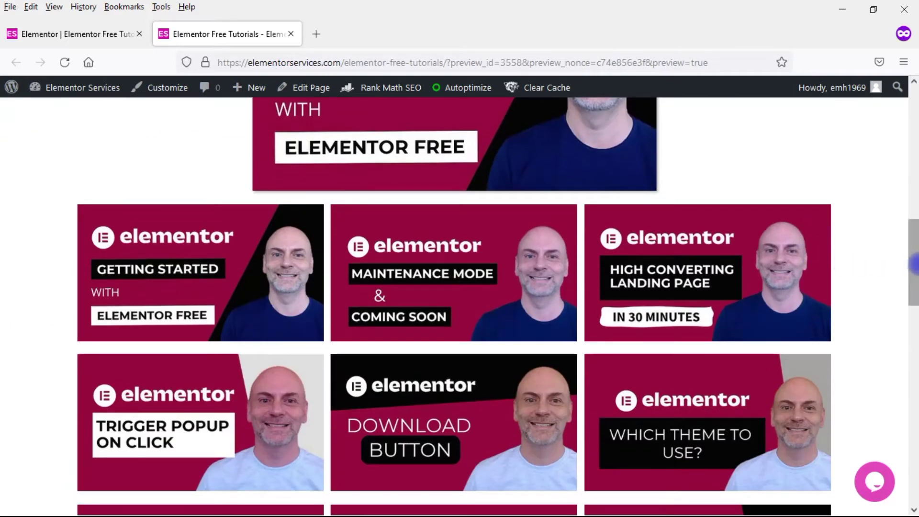
drag(915, 263, 916, 385)
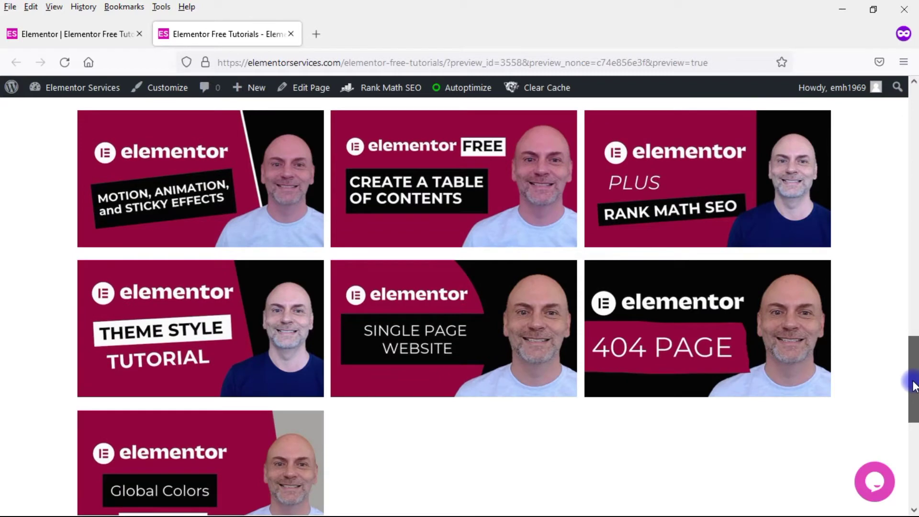
drag(916, 386, 915, 386)
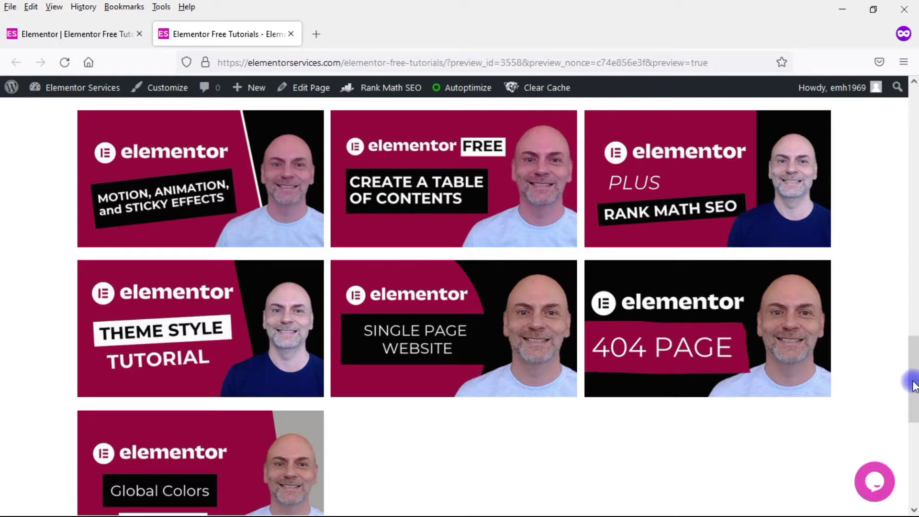
key(ctrl+w)
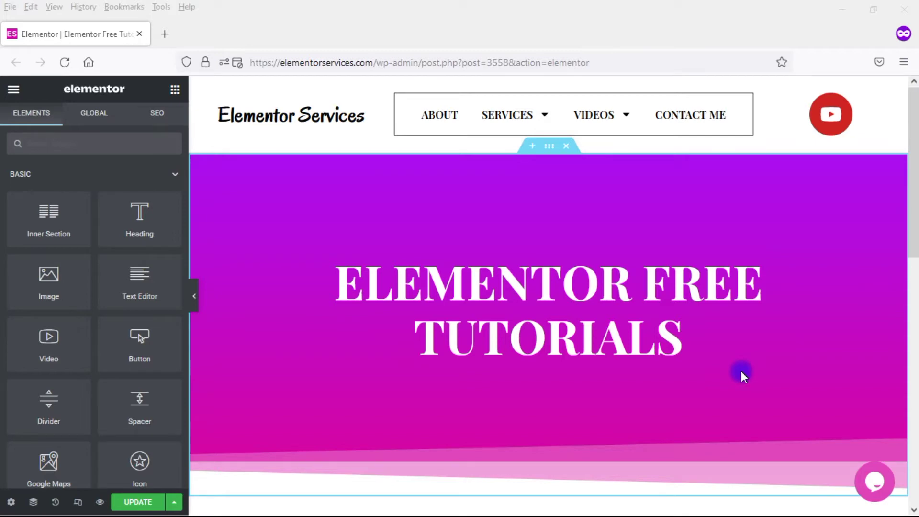
Drag a Shortcode widget into the empty section and paste the YotuWP playlist shortcode.
drag(914, 201, 914, 322)
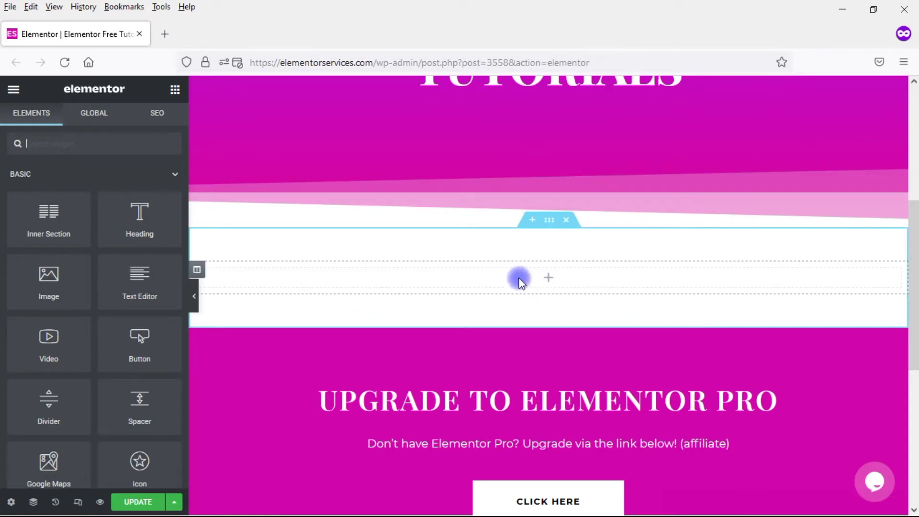
click(141, 146)
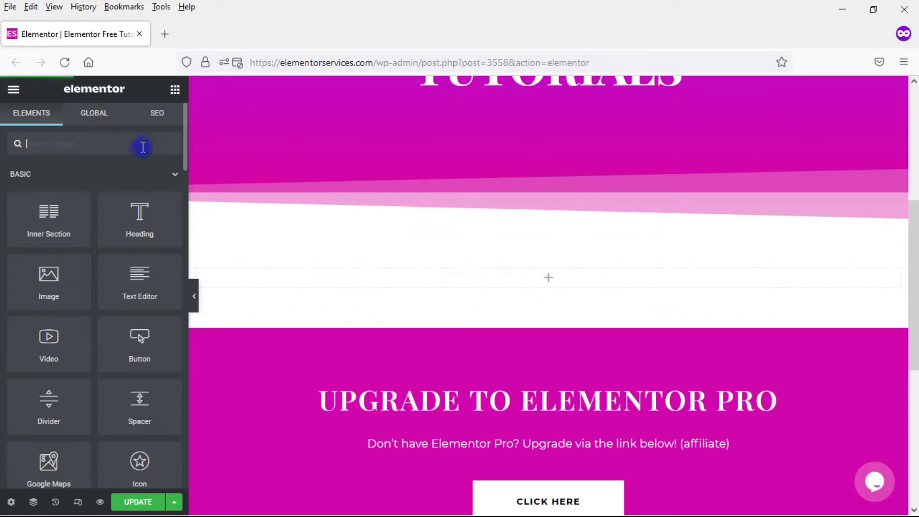
text(sh)
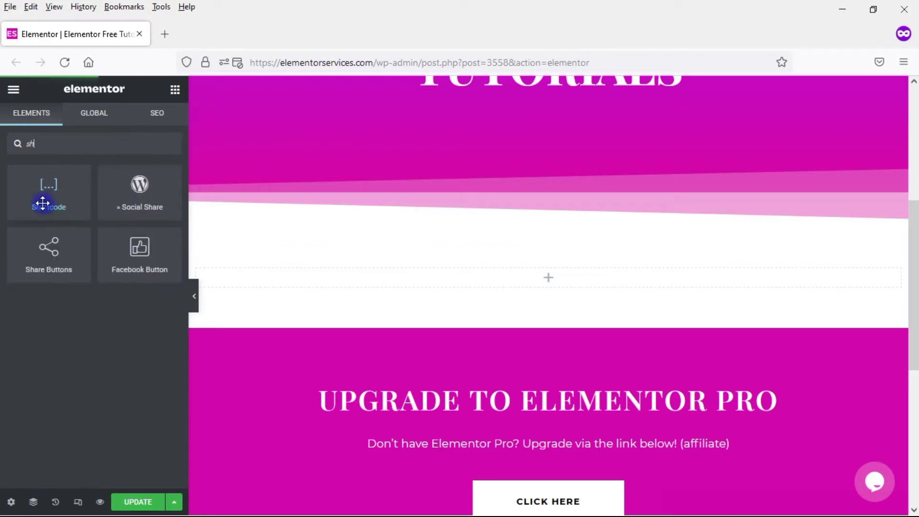
drag(45, 194, 551, 273)
click(94, 249)
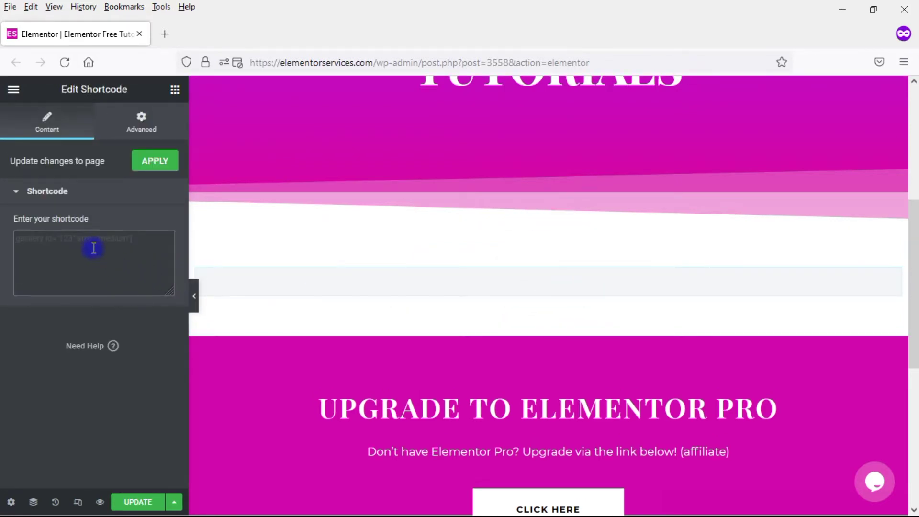
text([yotuwp type="playlist" id="PLAQpsoeYGoResuWoC73_SonRoHB5sYGvL" ])
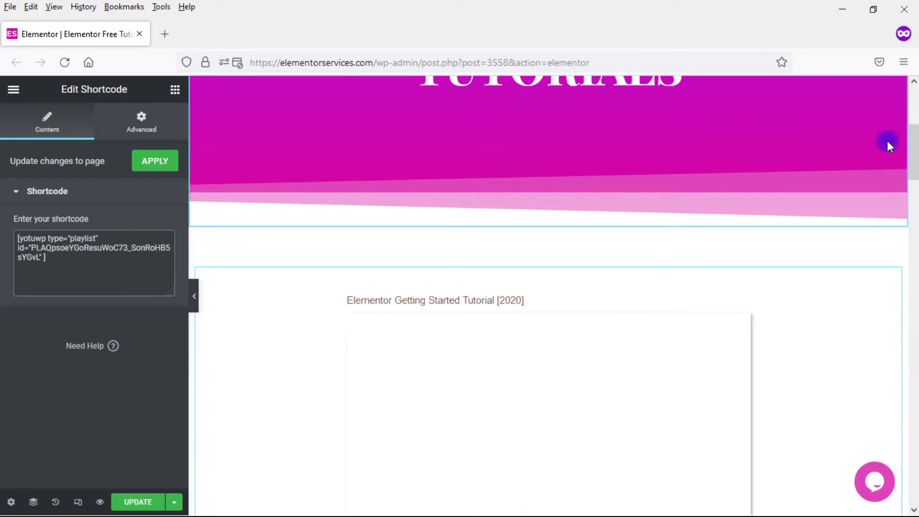
Check the embedded playlist on the full-width page, then restore the editing panel.
drag(914, 158, 914, 180)
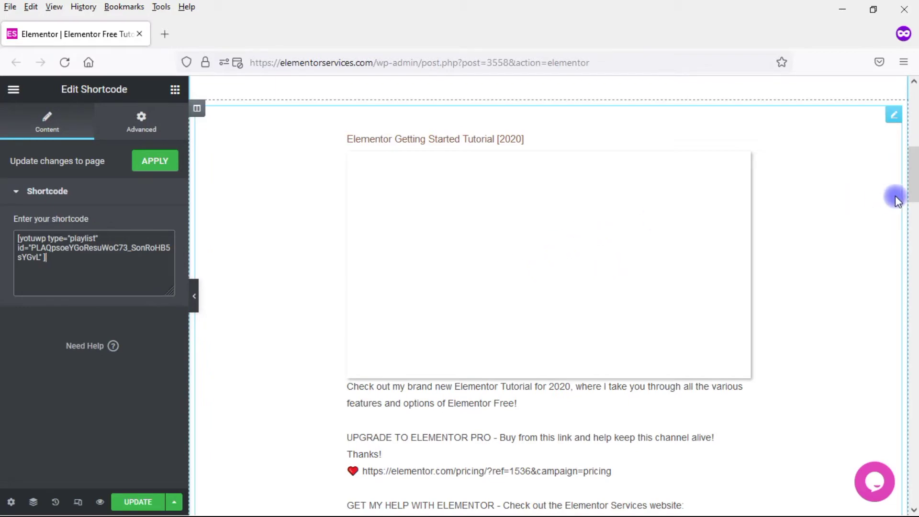
drag(913, 194, 915, 240)
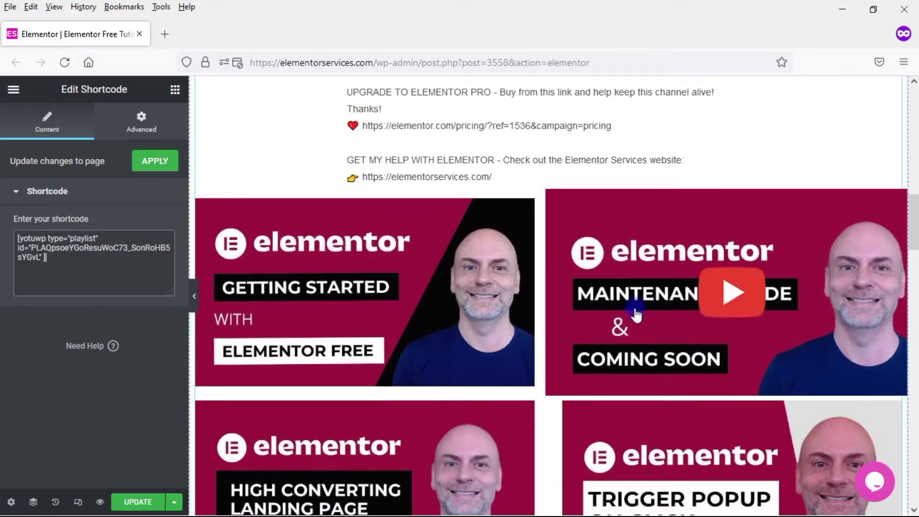
click(196, 303)
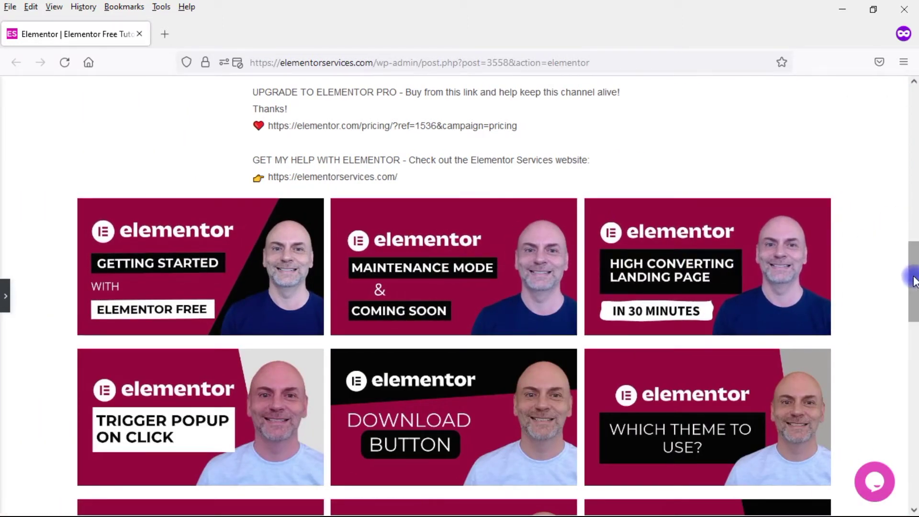
drag(914, 277, 915, 210)
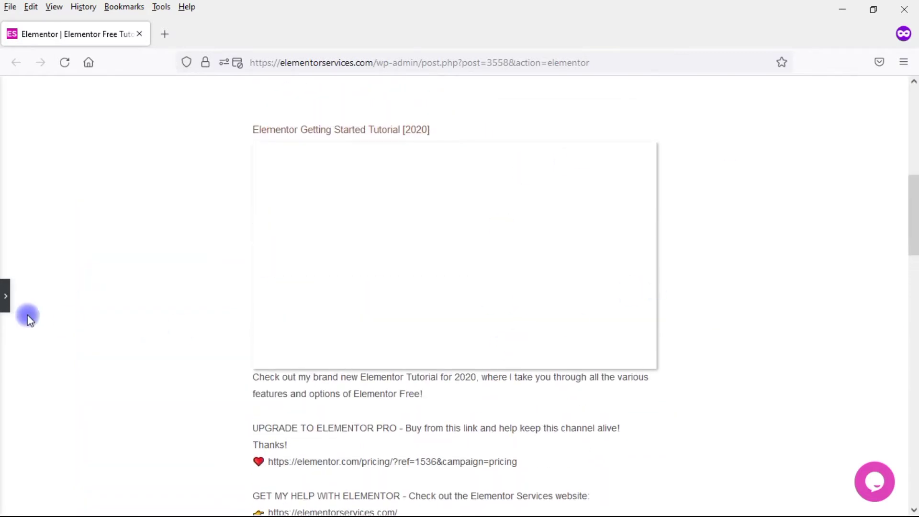
click(6, 296)
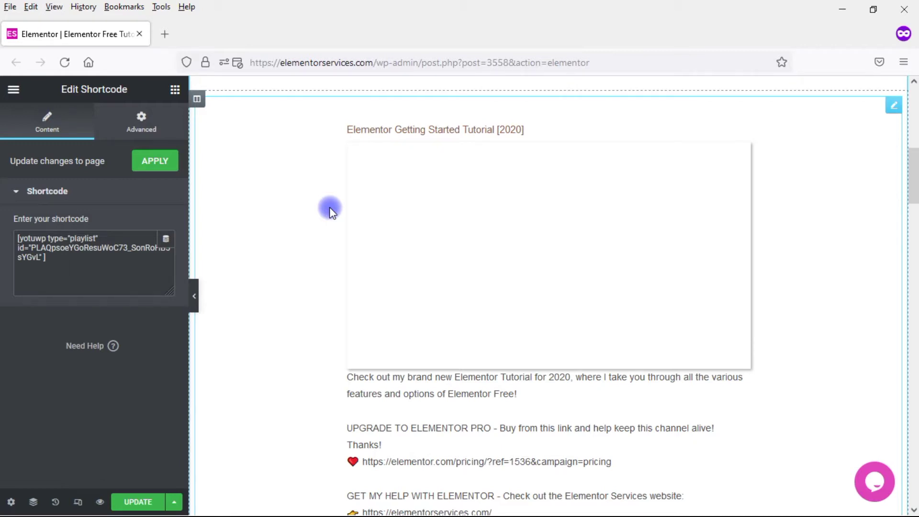
Preview the page changes in a new tab and scroll through the playlist embed.
click(99, 503)
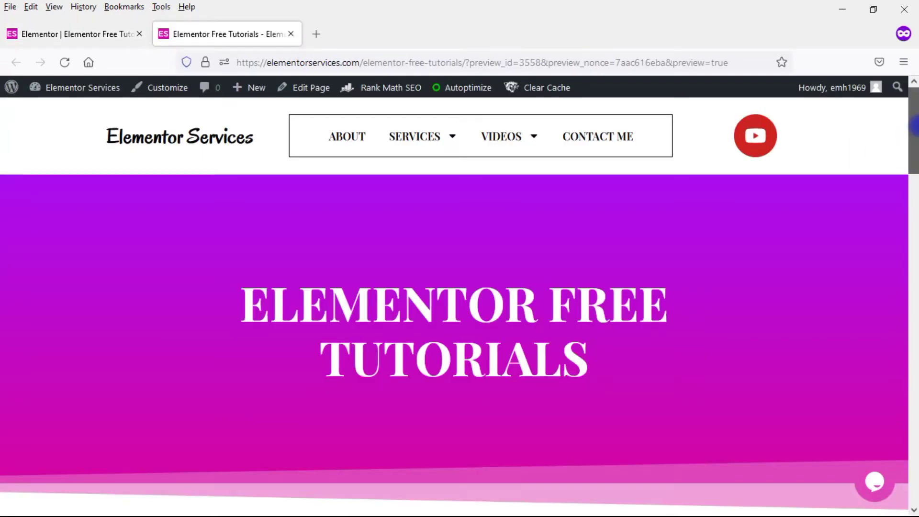
drag(914, 124, 914, 216)
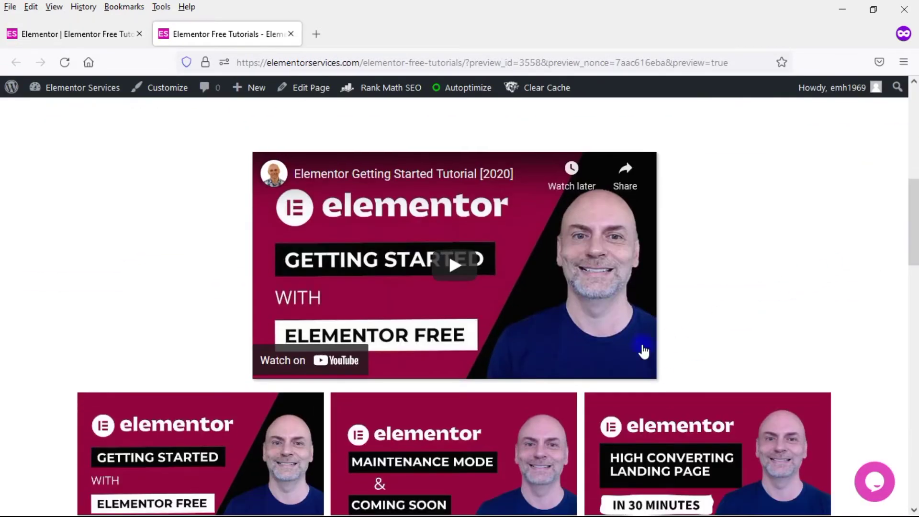
drag(913, 229, 914, 211)
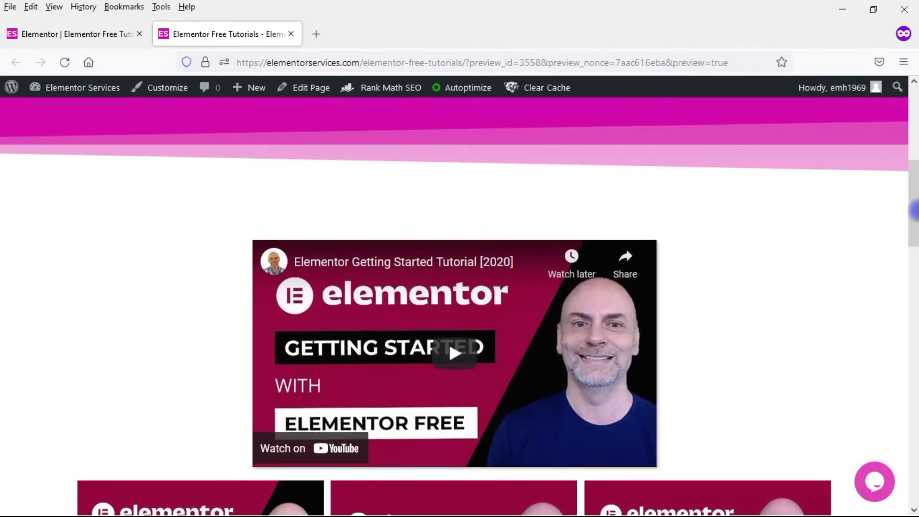
Reload the preview, then return to the editor's shortcode widget Advanced settings.
click(118, 36)
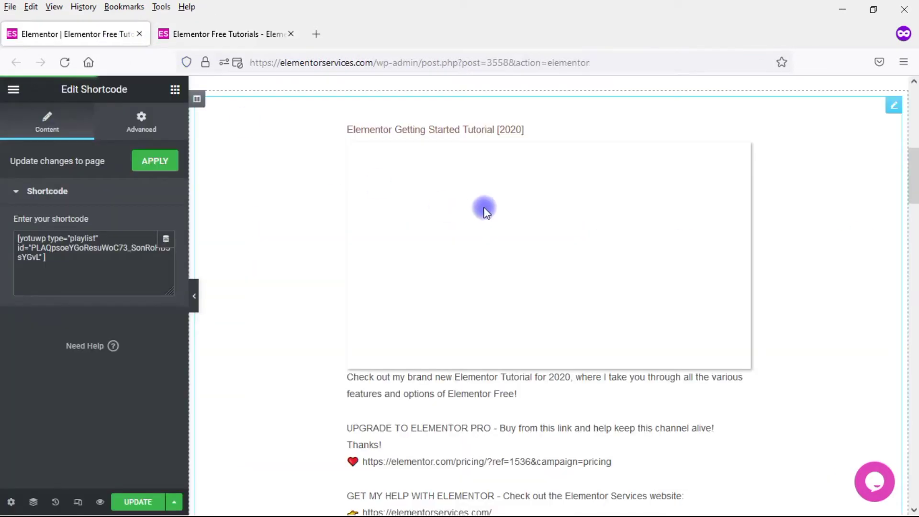
click(259, 43)
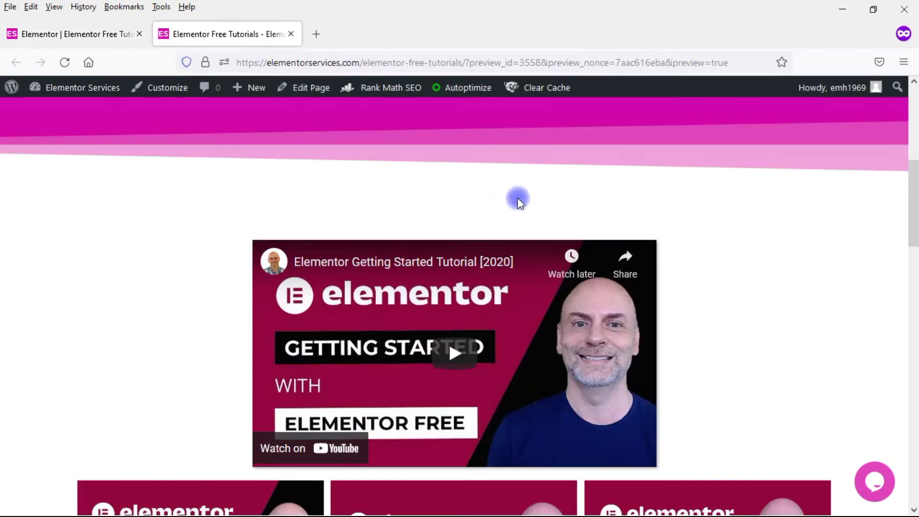
key(F5)
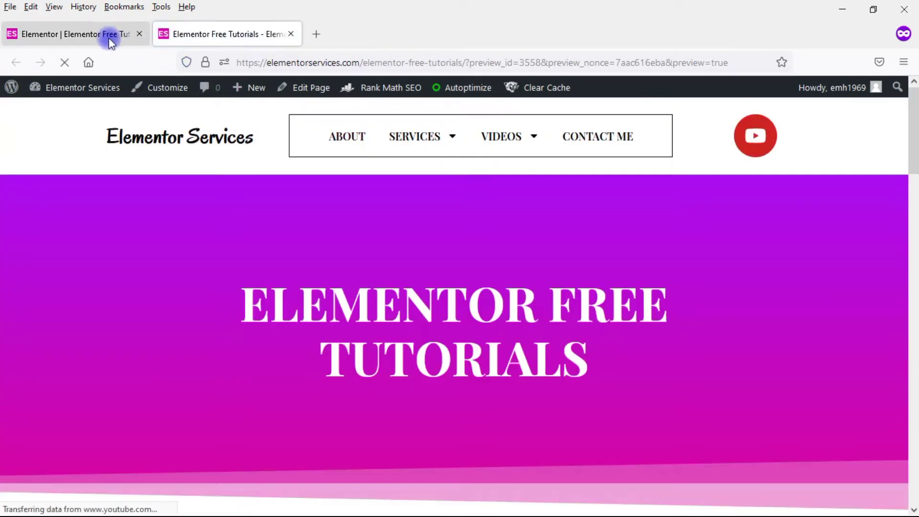
click(106, 35)
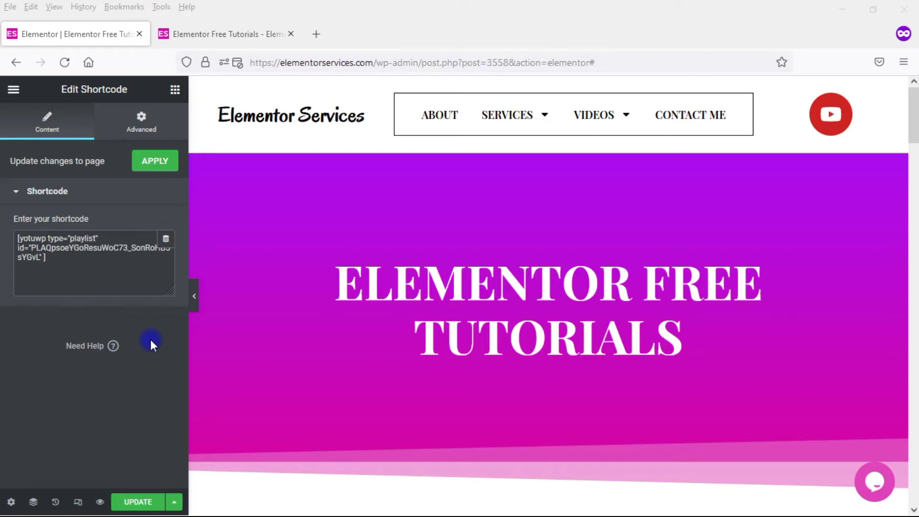
click(143, 120)
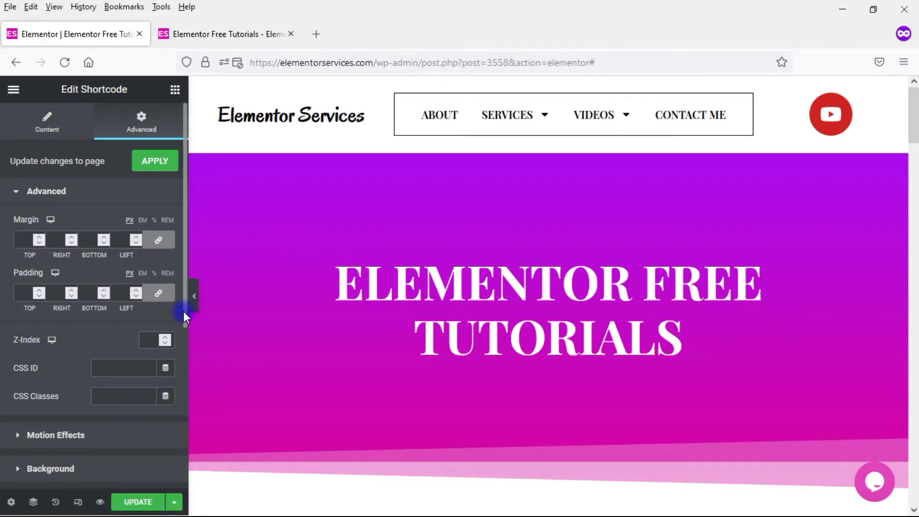
Scroll through the shortcode widget's Advanced settings: margin, padding, z-index and CSS ID.
drag(184, 312, 187, 443)
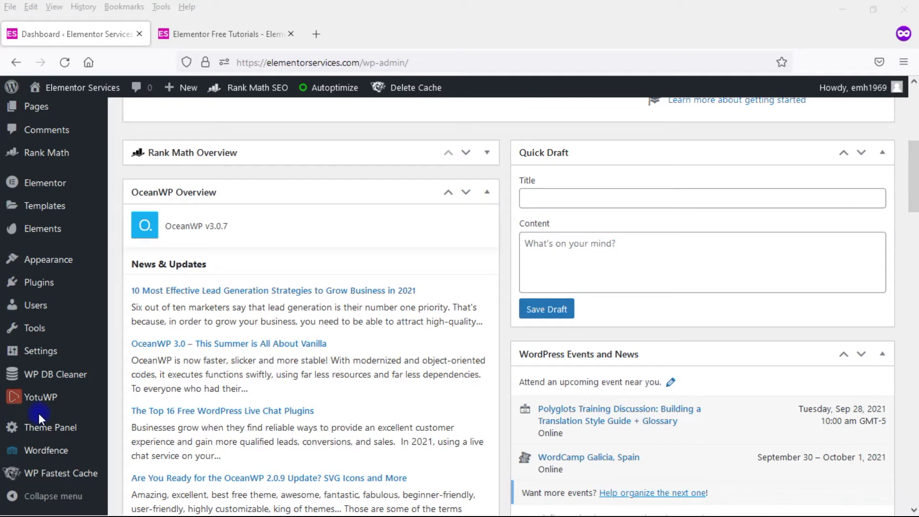
In YotuWP's Shortcode Generator, paste and verify the Elementor Free Tutorials playlist URL to generate its shortcode.
mouse_move(40, 404)
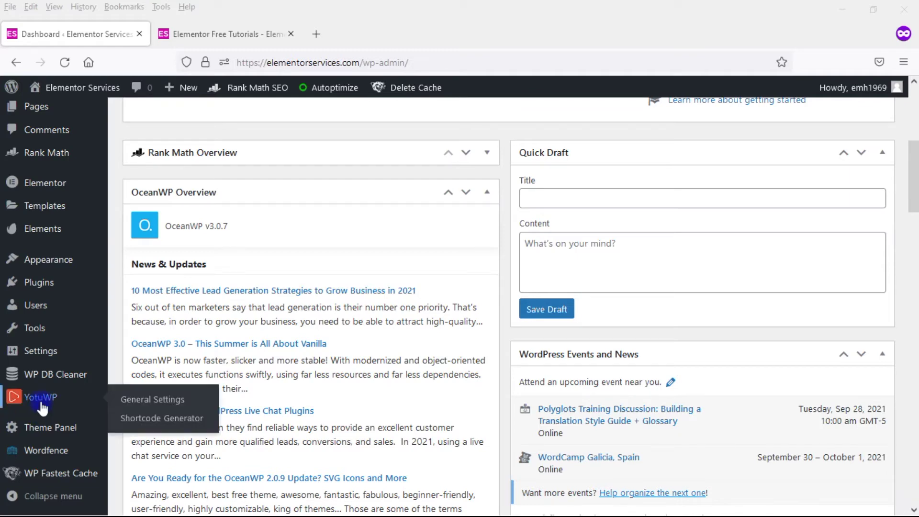
click(154, 422)
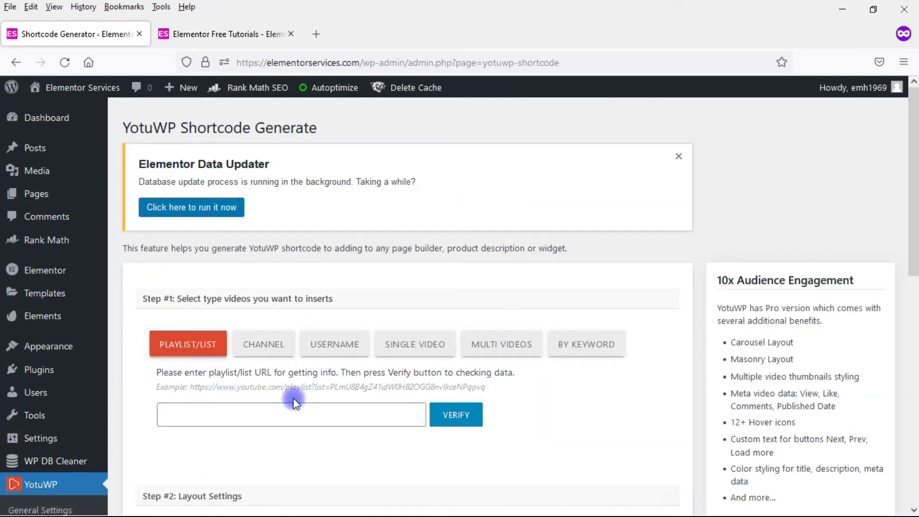
click(266, 415)
text(https://www.youtube.com/playlist?list=PLAQpsoeYGoResuWoC73_SonRoHB5-YGvL)
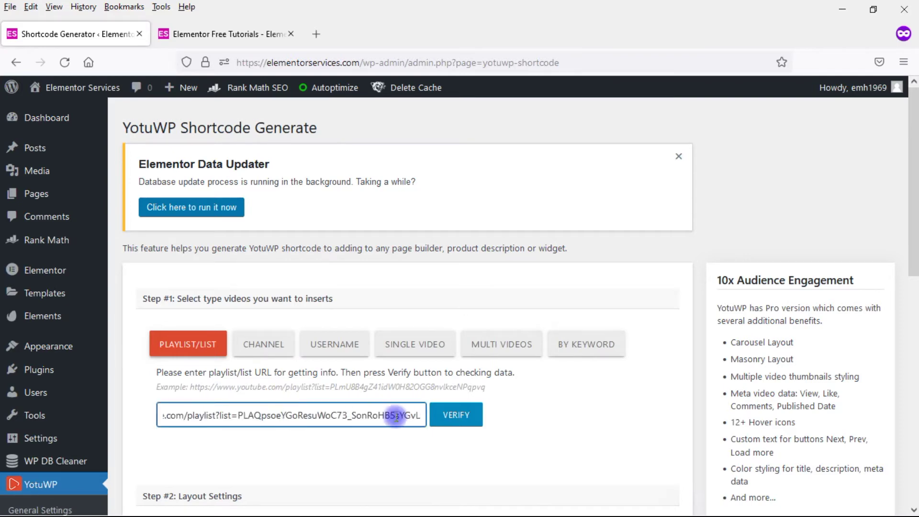
click(448, 425)
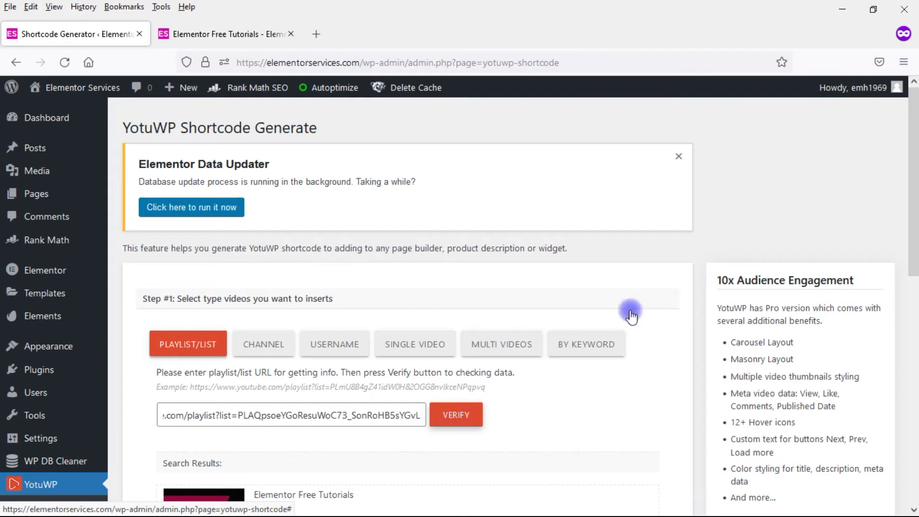
drag(914, 205, 915, 336)
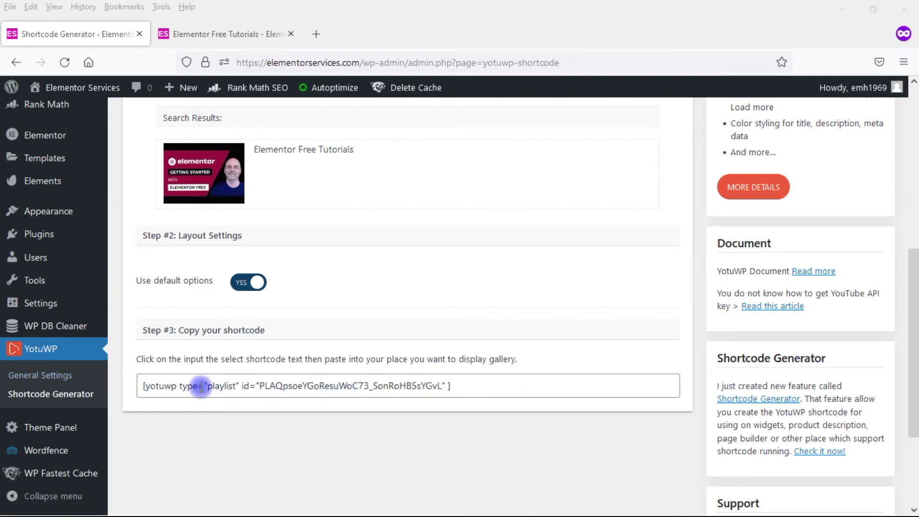
click(67, 384)
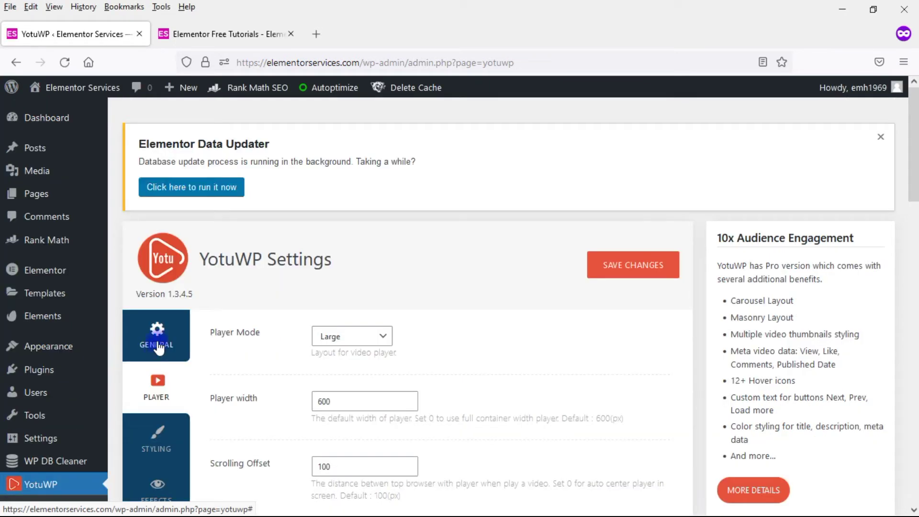
Set YotuWP's General Settings Columns to 4 columns and save the changes.
click(159, 349)
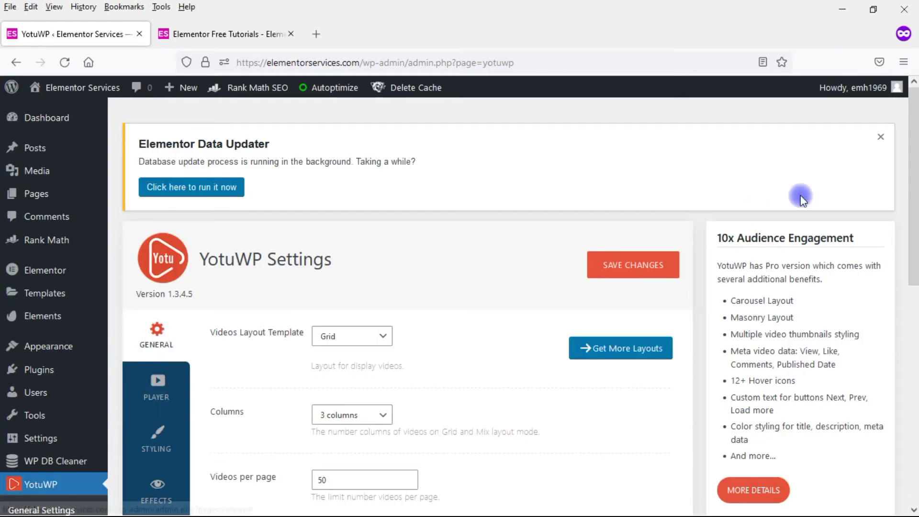
click(371, 422)
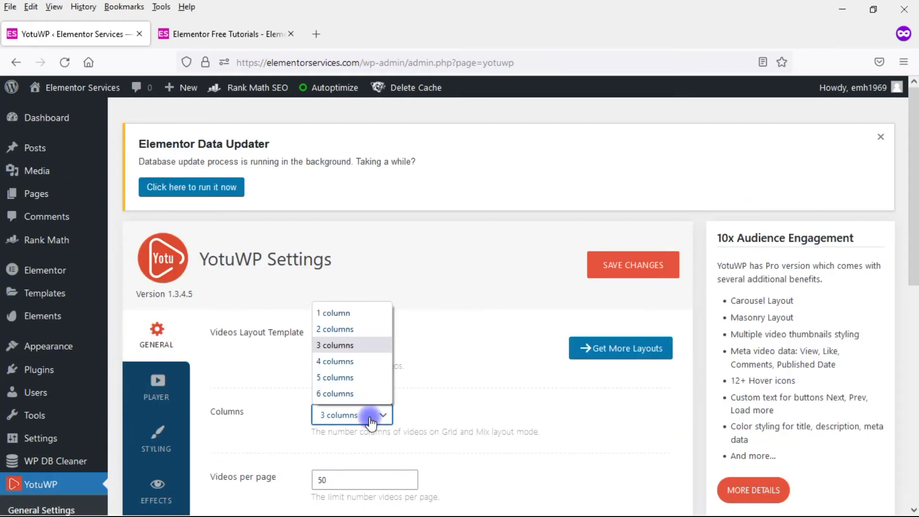
click(355, 362)
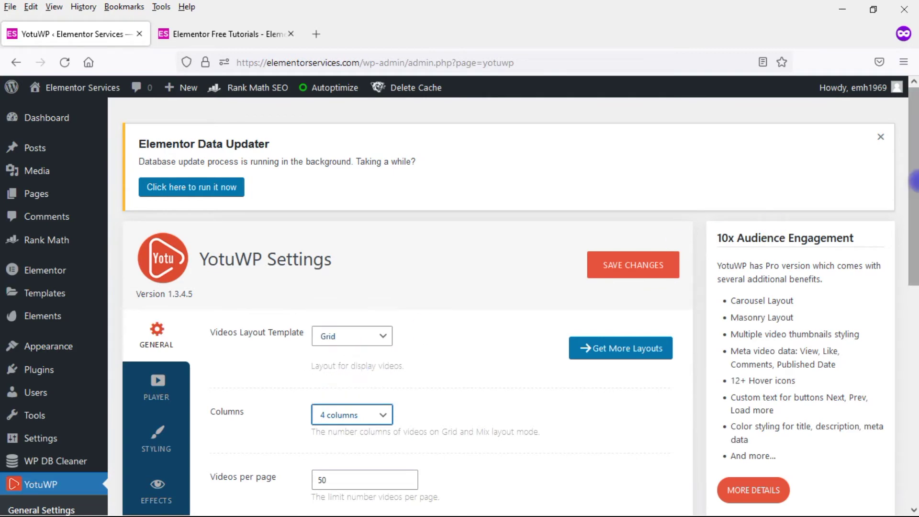
click(646, 270)
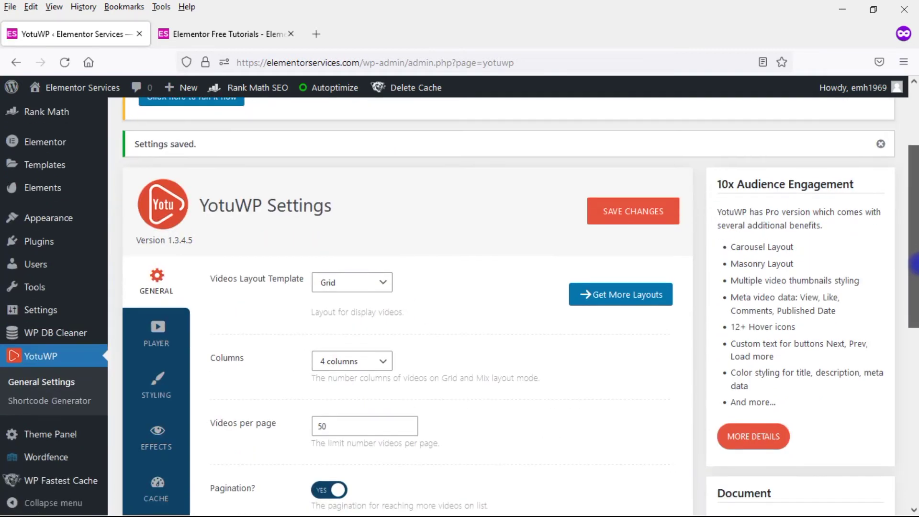
Regenerate the playlist shortcode by pasting and verifying the playlist link, then scroll to Step #3.
click(39, 402)
click(185, 415)
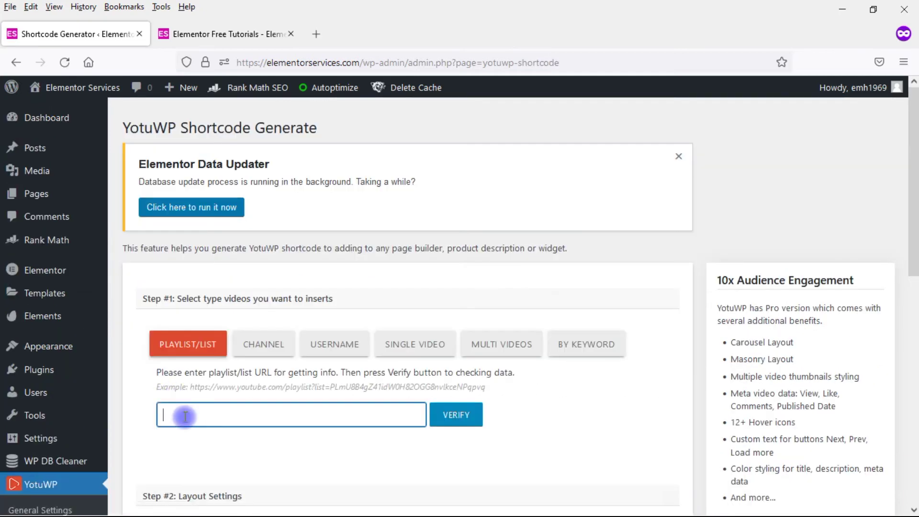
text(https://www.youtube.com/playlist?list=PLAQpsoeYGoResuWoC73_SonRoHB5sYGvL)
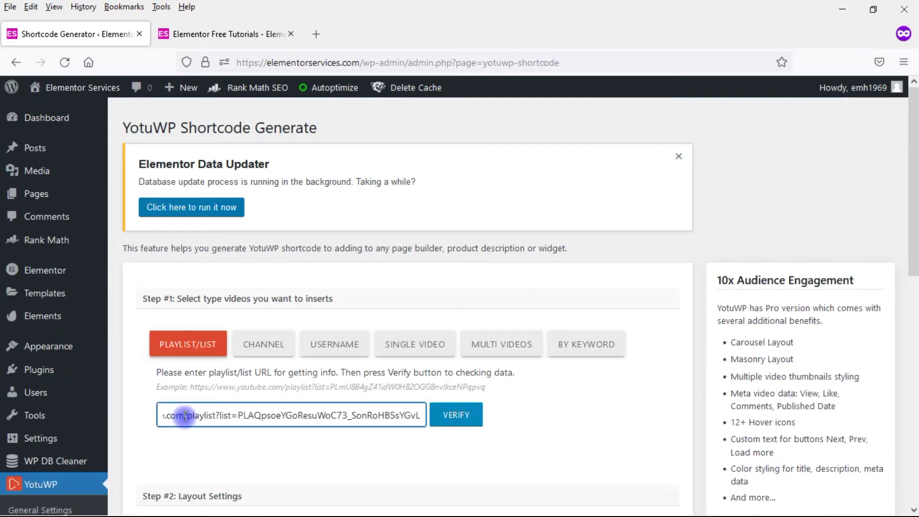
click(447, 422)
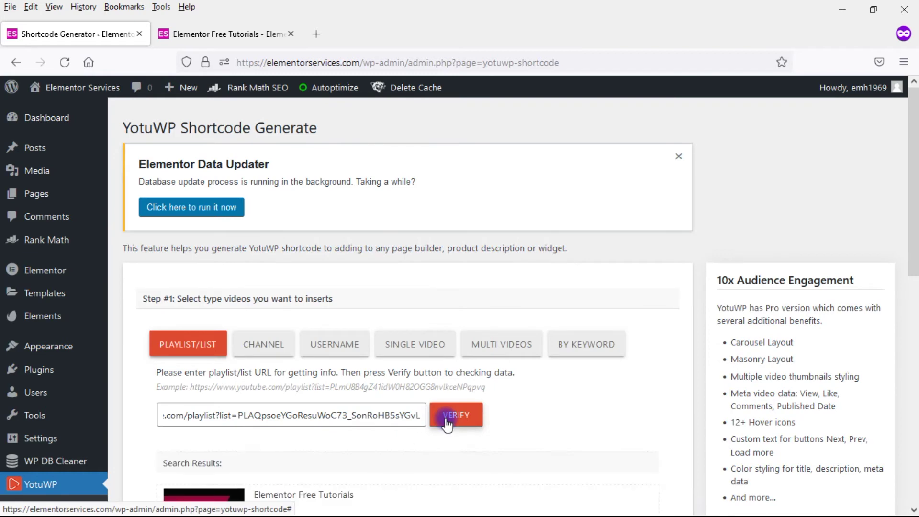
scroll(914, 290, down, 6)
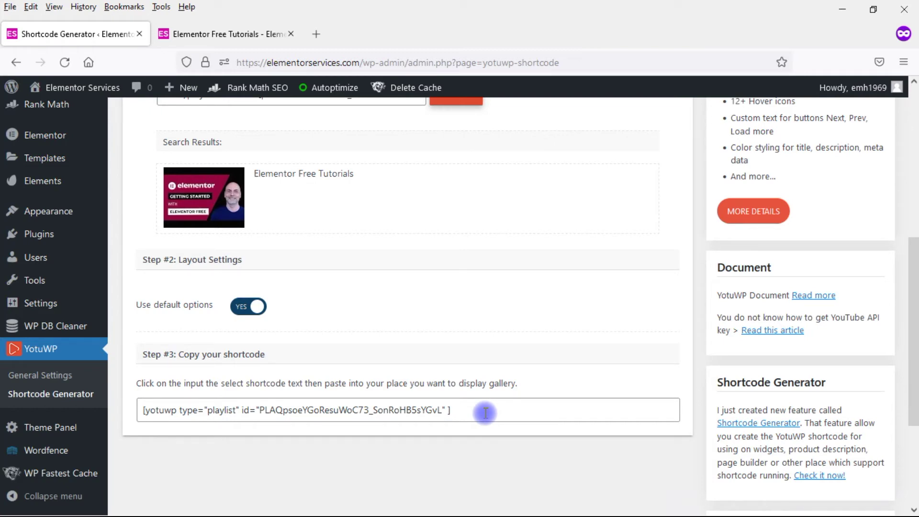
click(226, 26)
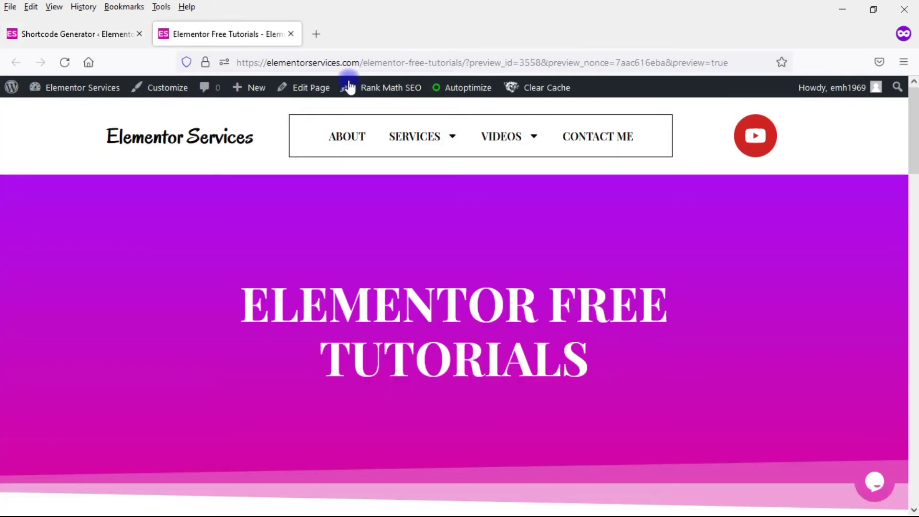
Reload the Elementor Free Tutorials preview and scroll down to the video grid.
click(369, 62)
key(Return)
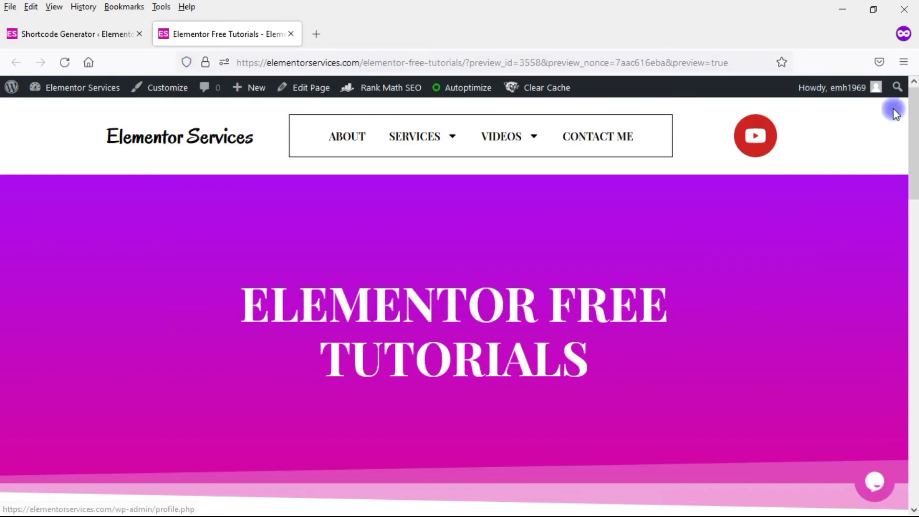
drag(913, 111, 914, 306)
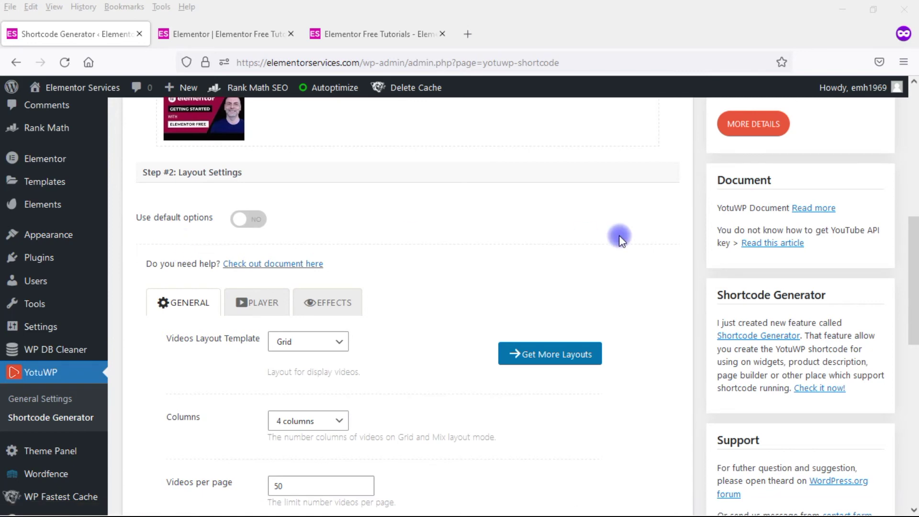
Scroll down the generator's layout settings and switch Videos Title? to YES.
drag(913, 242, 913, 372)
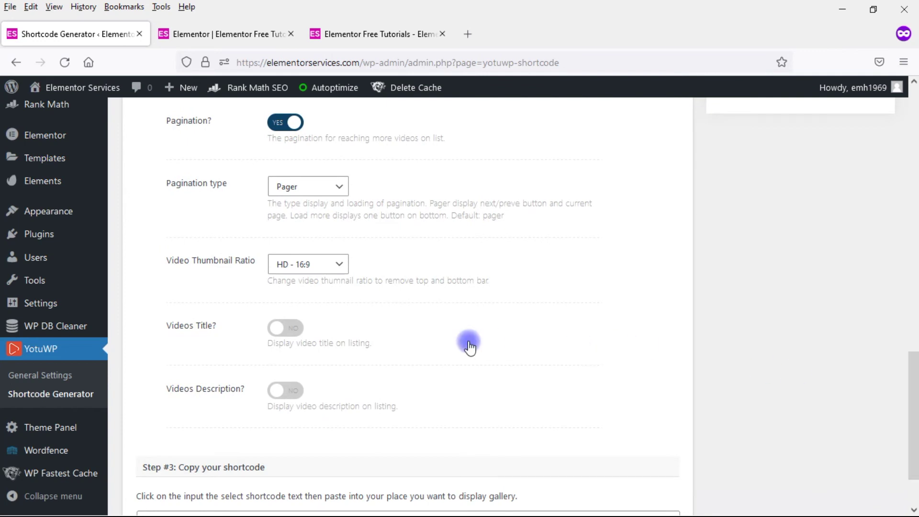
drag(911, 396, 911, 425)
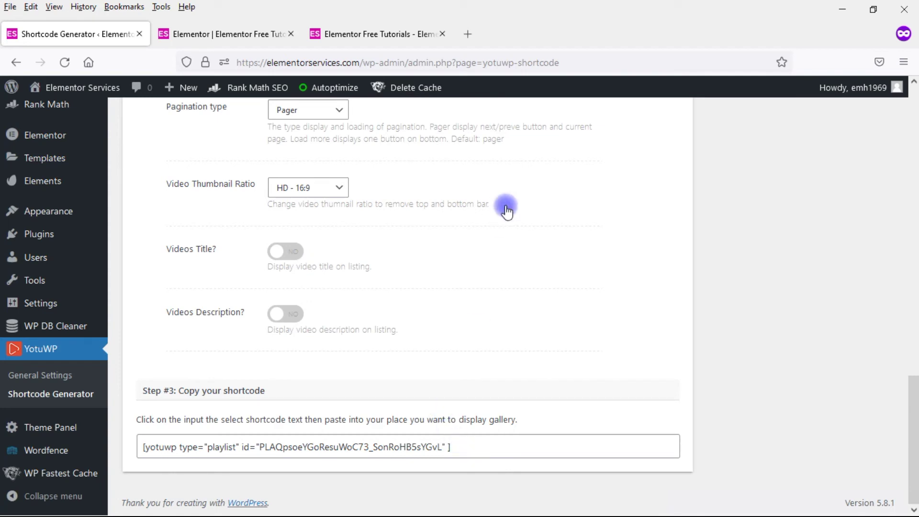
click(294, 251)
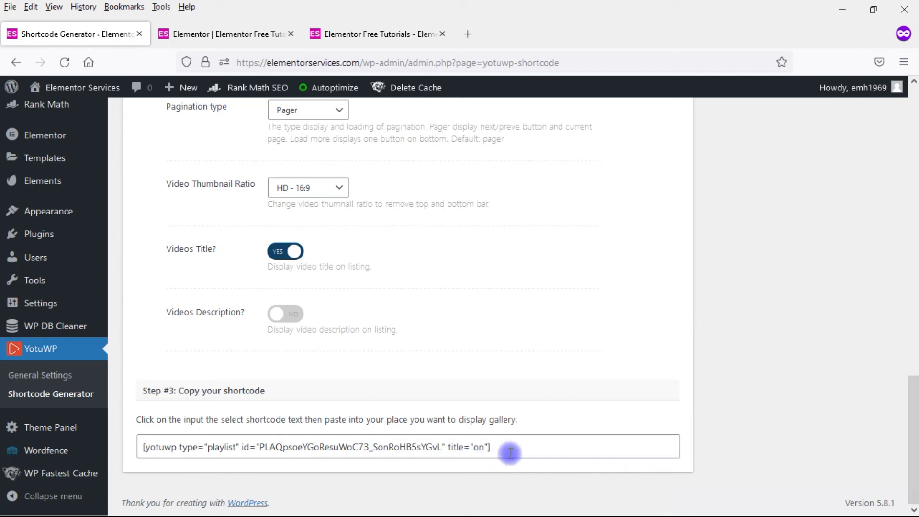
Reload the page preview, check the four-column thumbnail grid, then return to the Shortcode Generator.
click(391, 34)
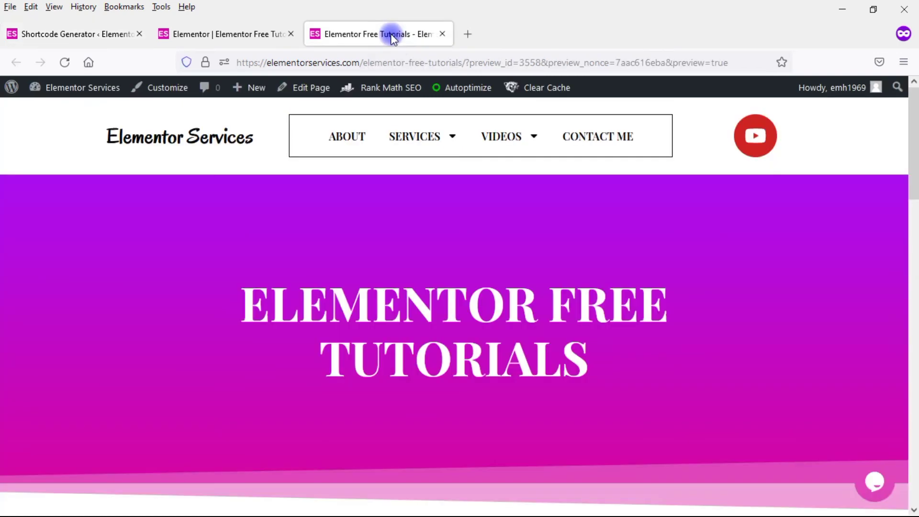
click(426, 63)
key(Return)
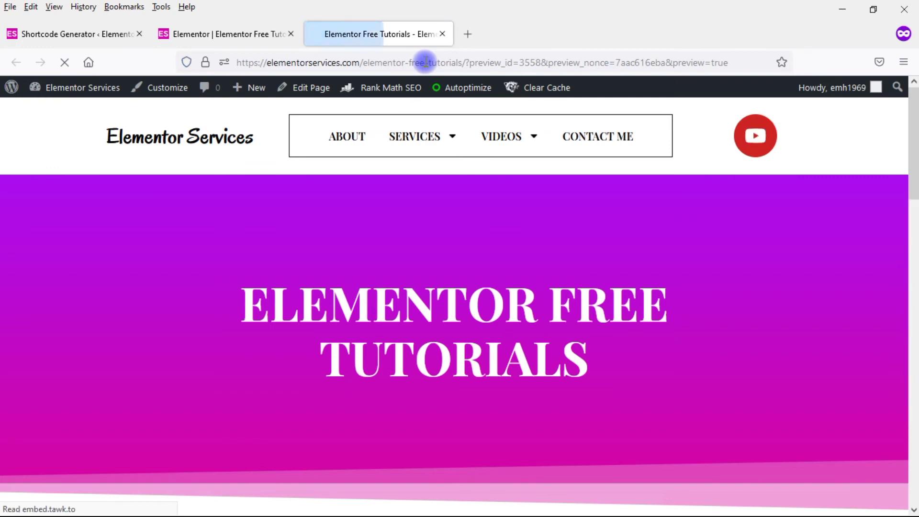
scroll(916, 139, down, 10)
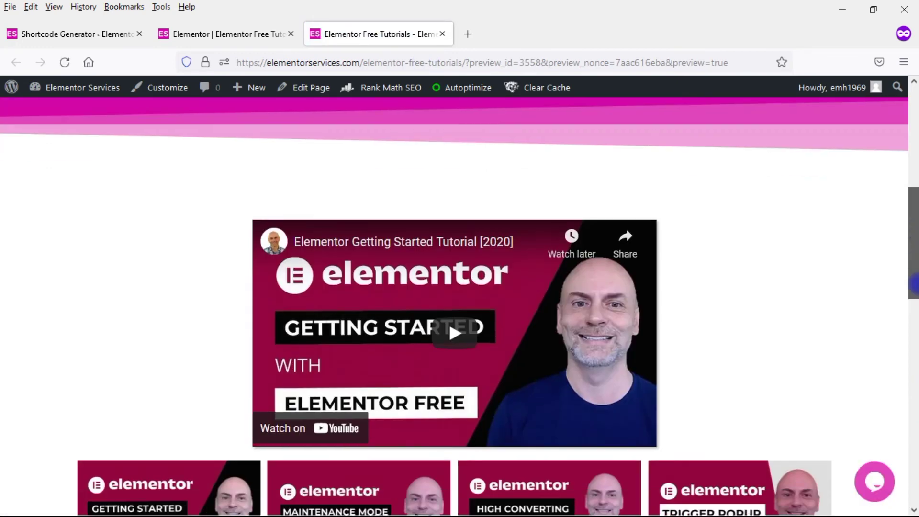
scroll(913, 139, up, 10)
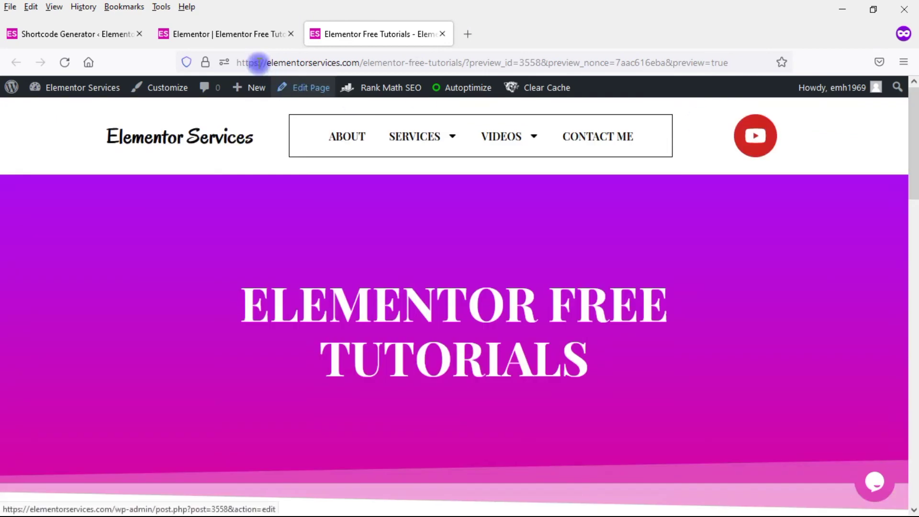
click(103, 47)
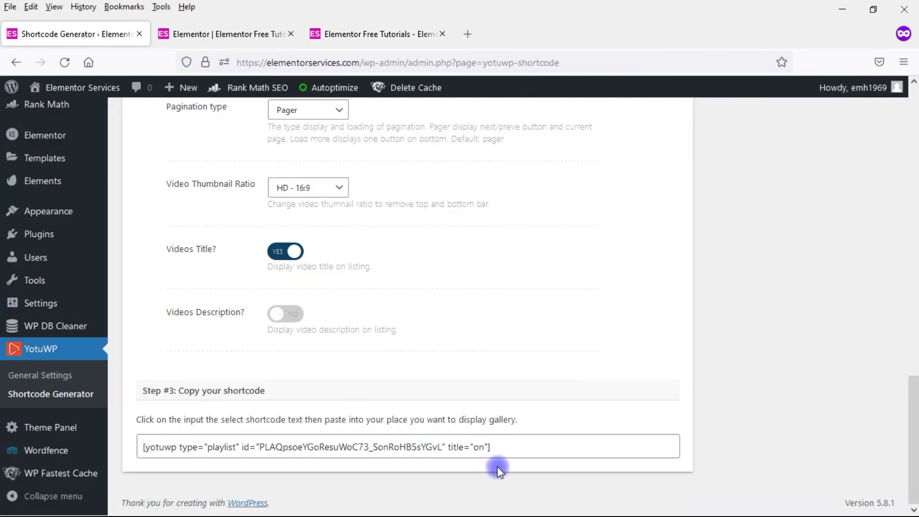
Paste the new yotuwp shortcode ending in title="on" over the old one in the Shortcode widget, then update the page.
drag(498, 447, 140, 453)
key(ctrl+c)
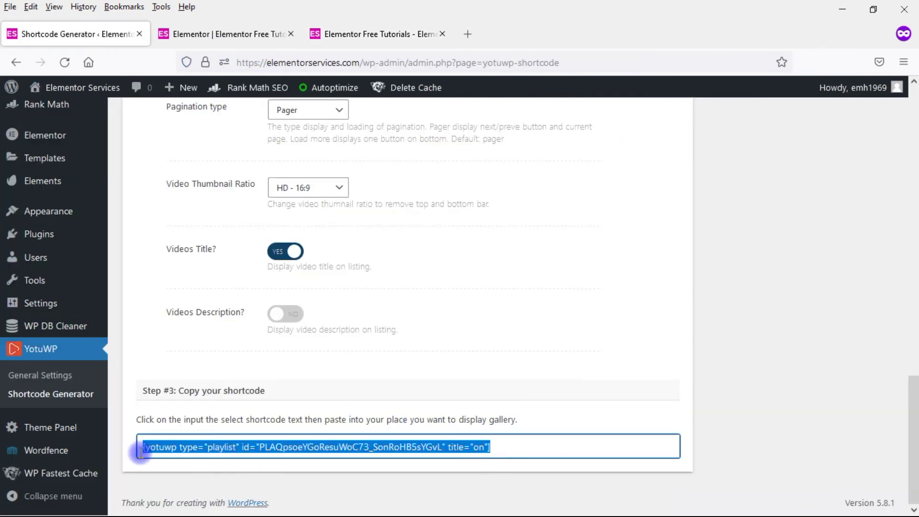
click(212, 33)
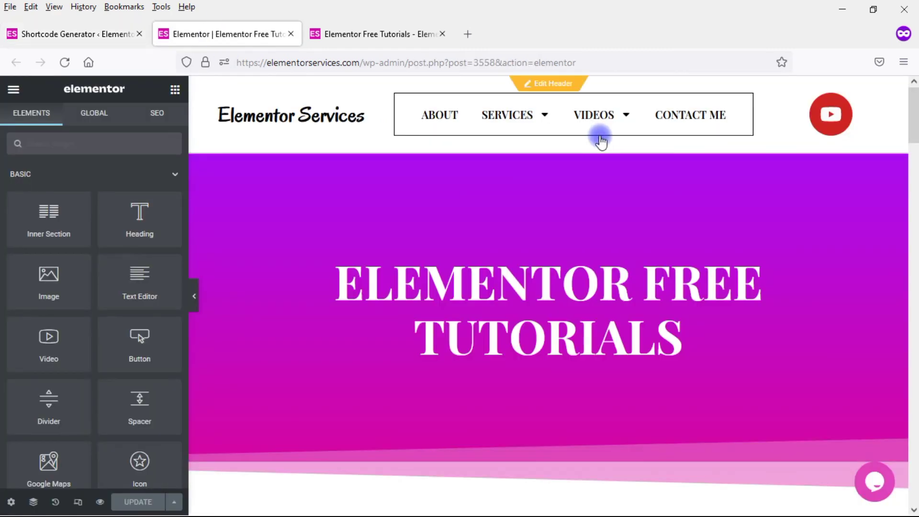
scroll(914, 189, down, 8)
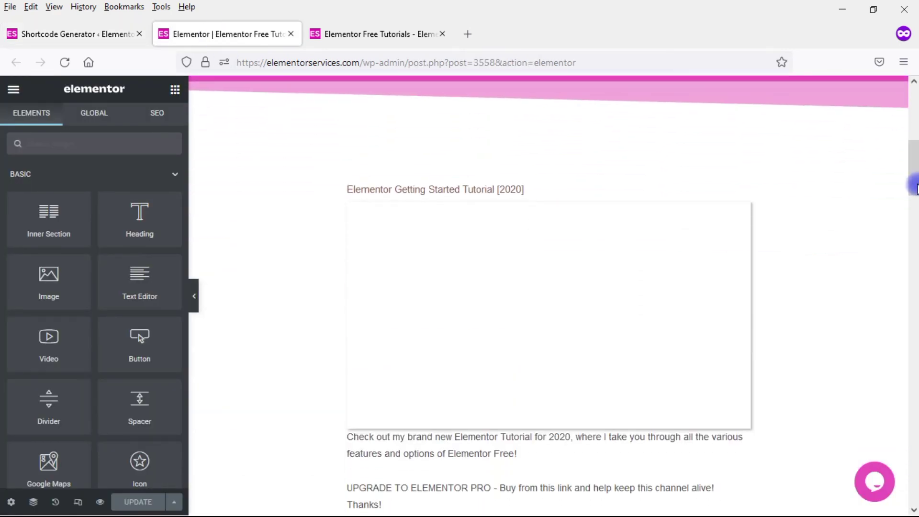
click(891, 167)
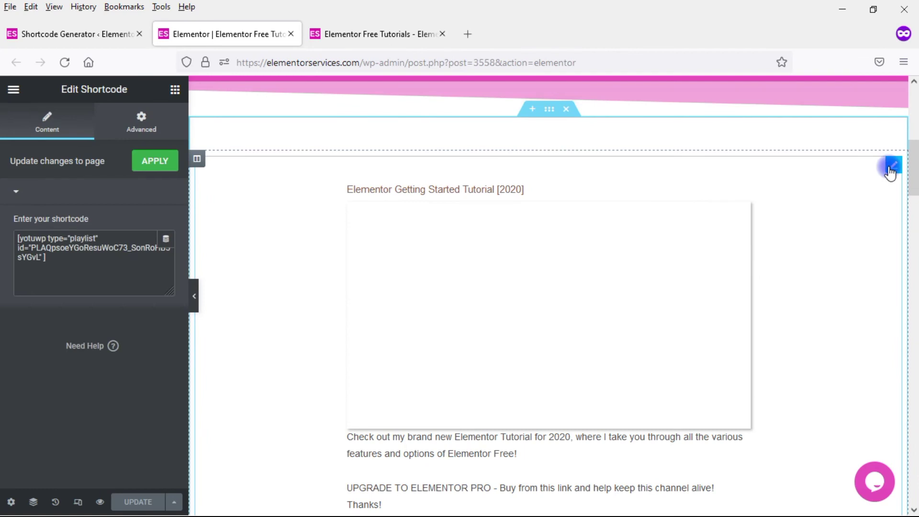
drag(68, 257, 18, 236)
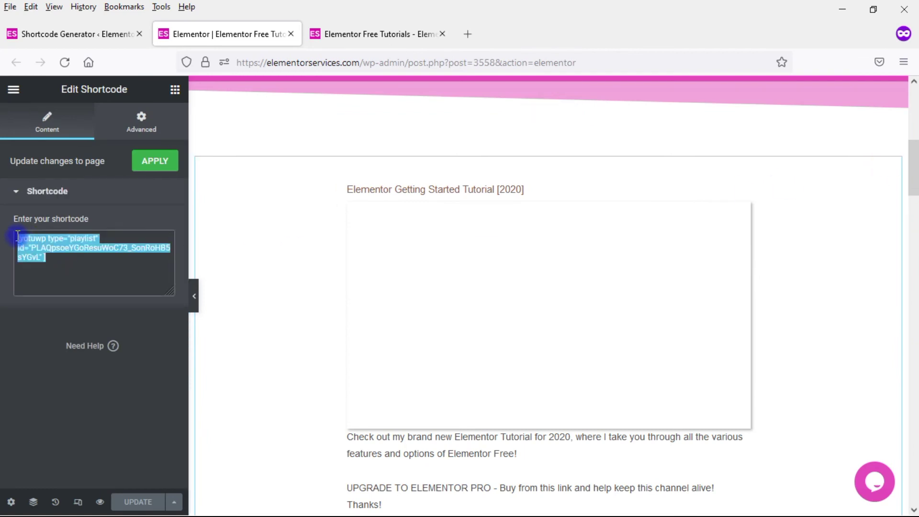
key(ctrl+v)
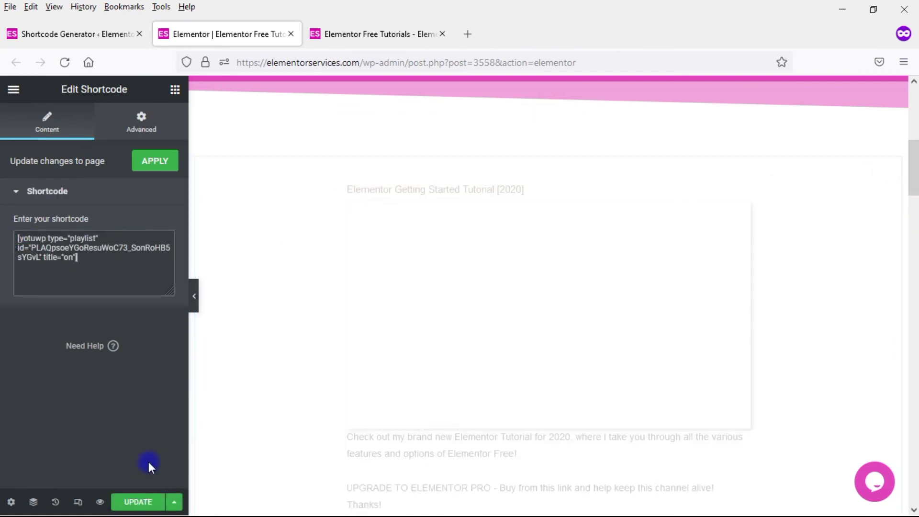
click(129, 502)
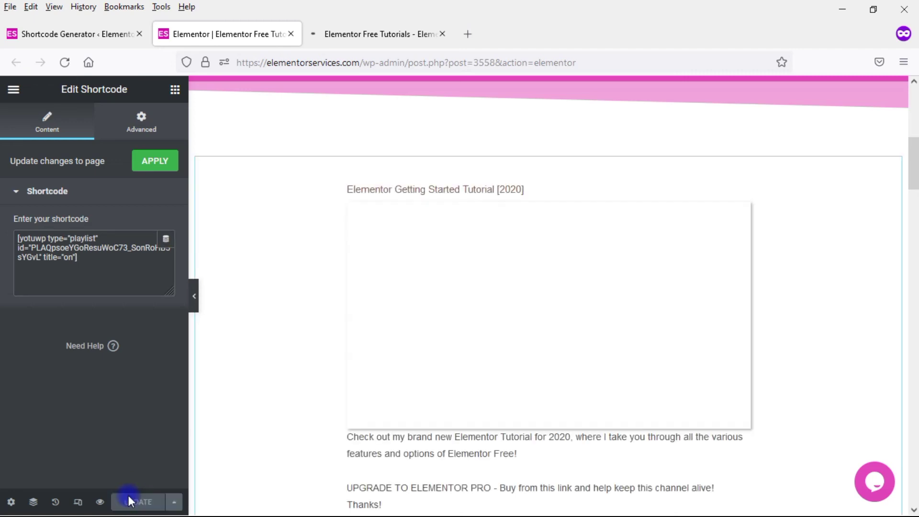
Check the preview's four-column video grid with titles, then return to the Shortcode Generator.
click(398, 35)
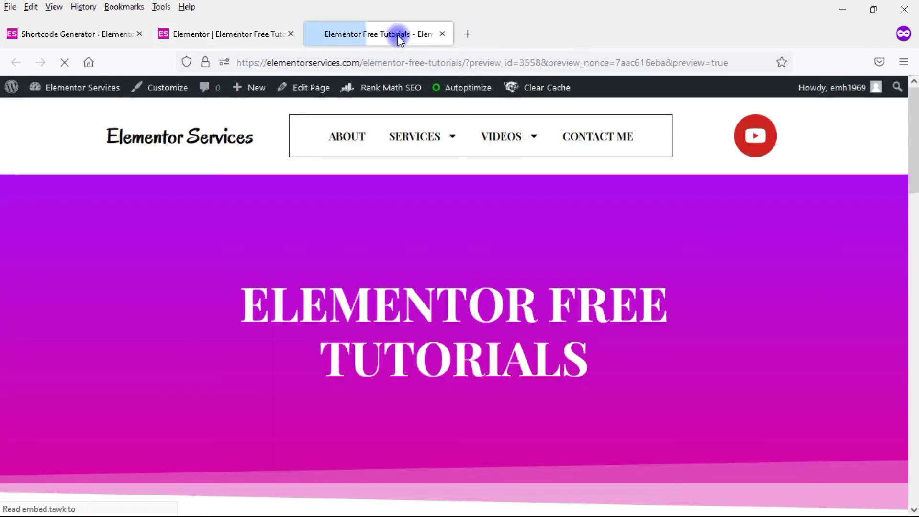
drag(913, 140, 913, 299)
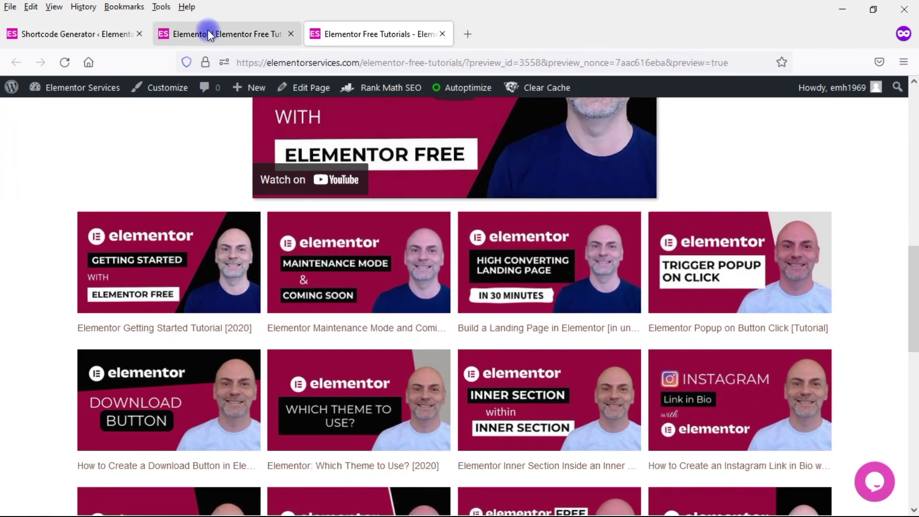
click(98, 34)
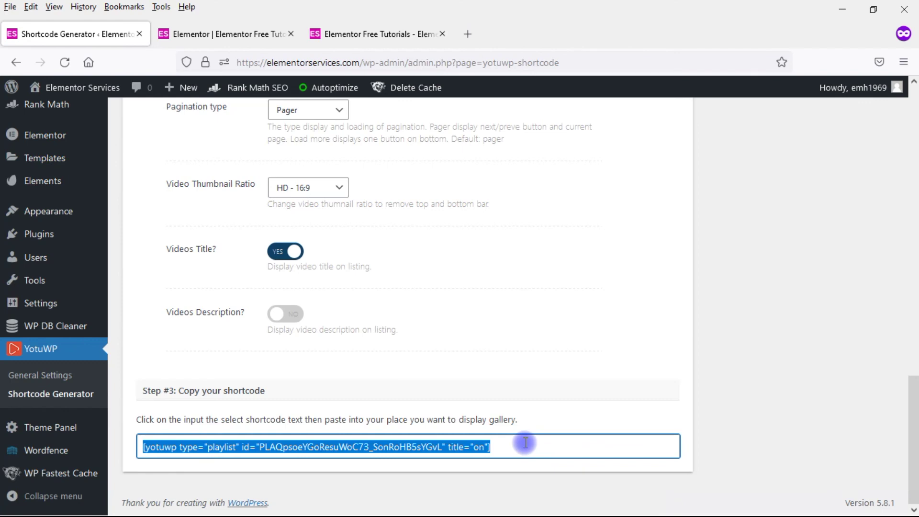
key(alt+Tab)
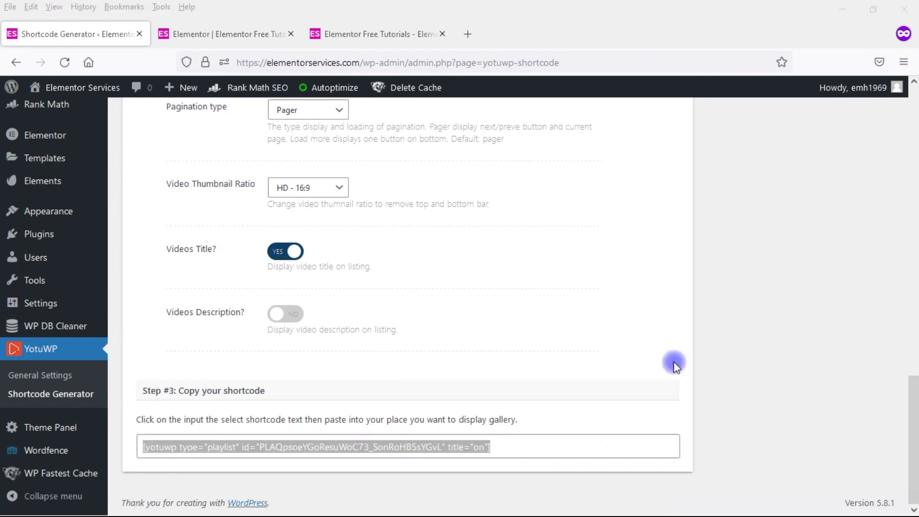